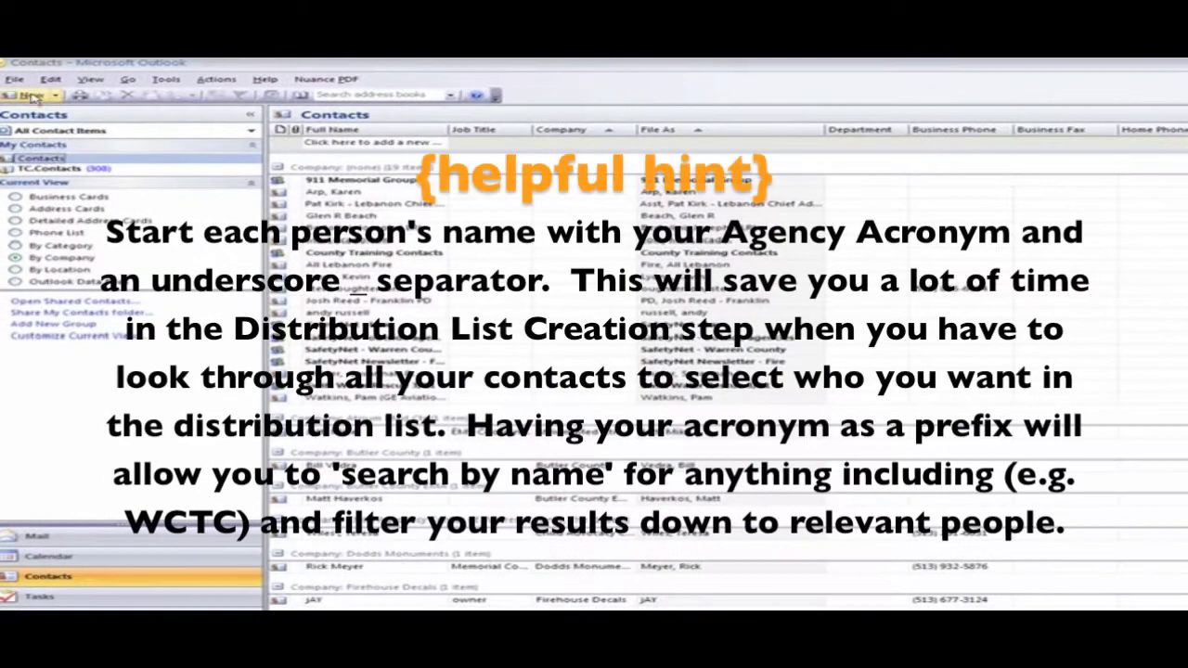
# - Create a new contact with a WCTC_ full name, company Warren County Telecom, and job title Trainer
pyautogui.click(30, 95)
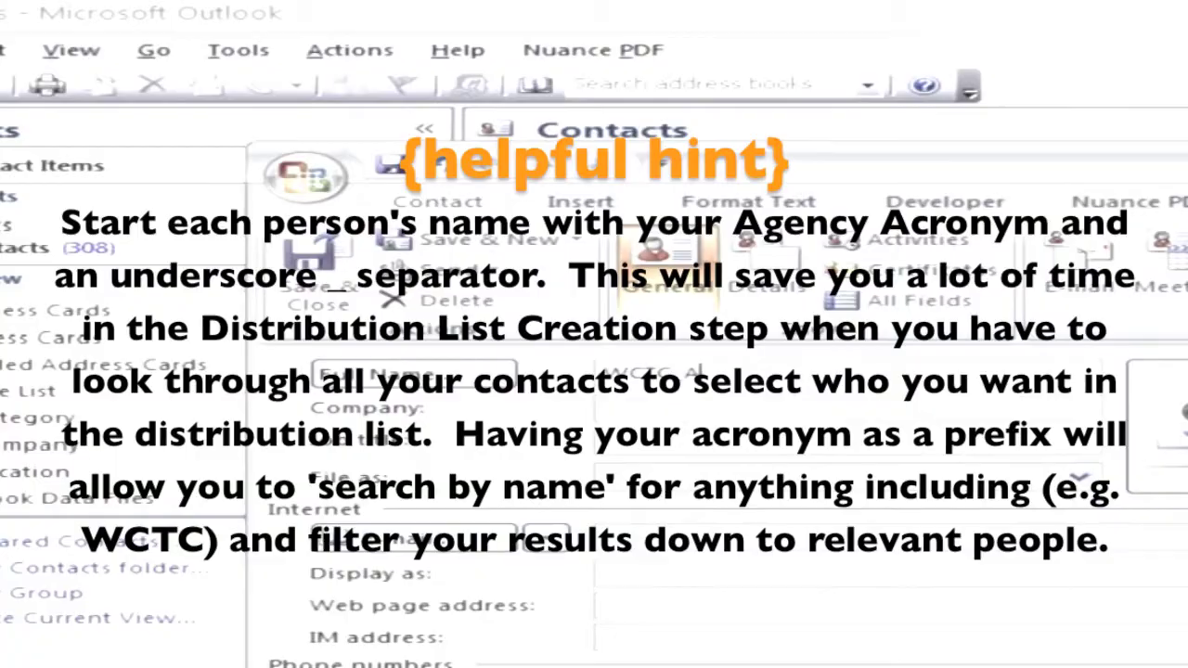
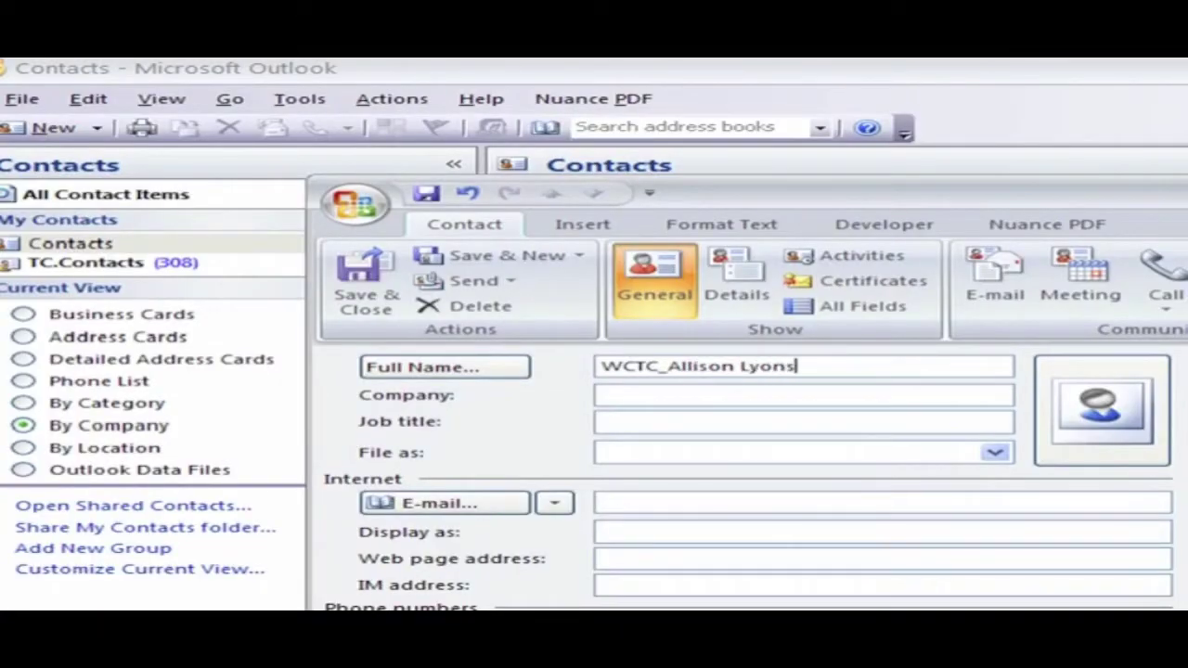
pyautogui.press('Tab')
pyautogui.write('Warren C')
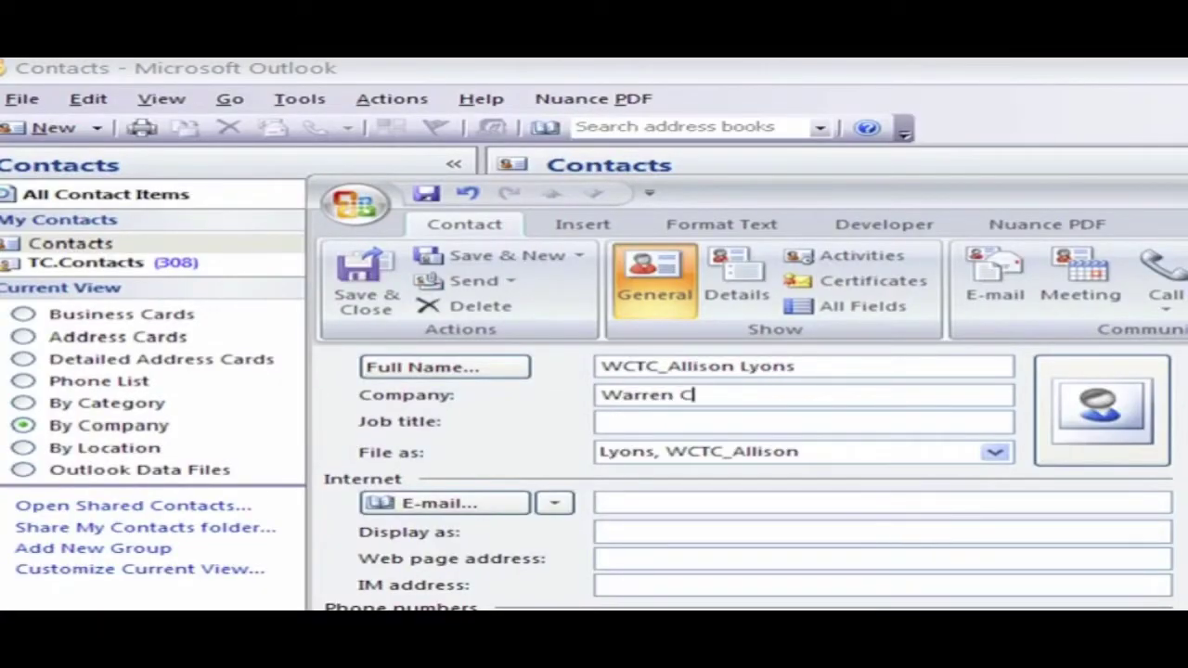
pyautogui.write('ounty Telecom')
pyautogui.press('Tab')
pyautogui.write('Tra')
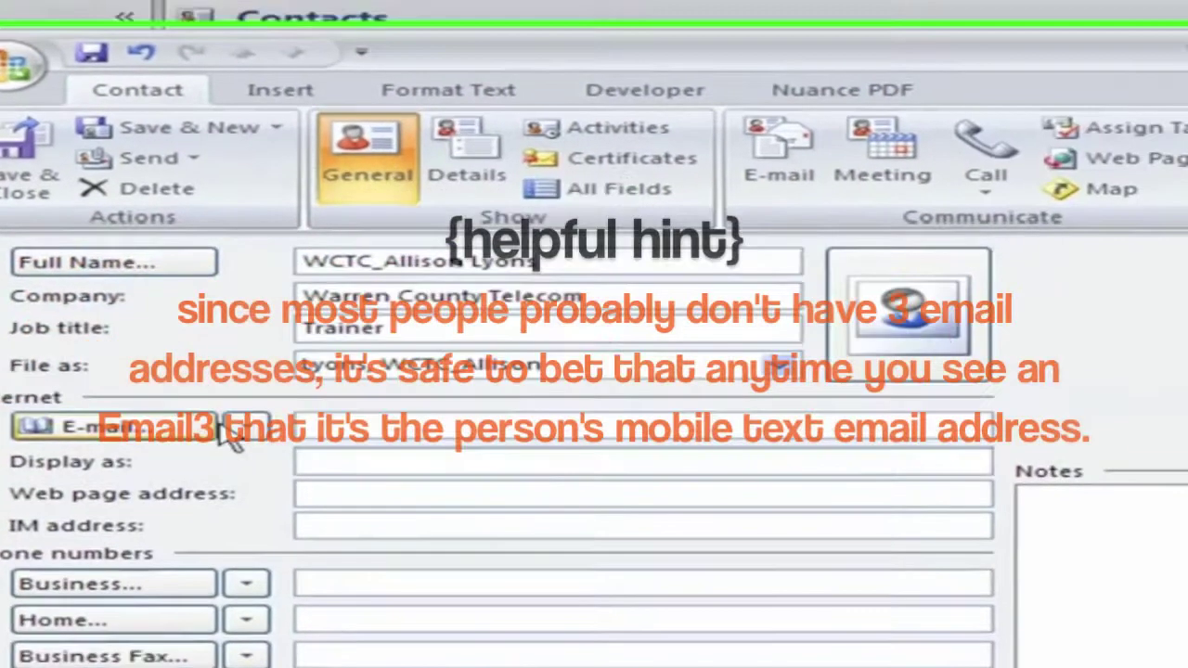
# - Enter the trainer's vtext.com text-message address in the E-mail 3 slot
pyautogui.click(554, 503)
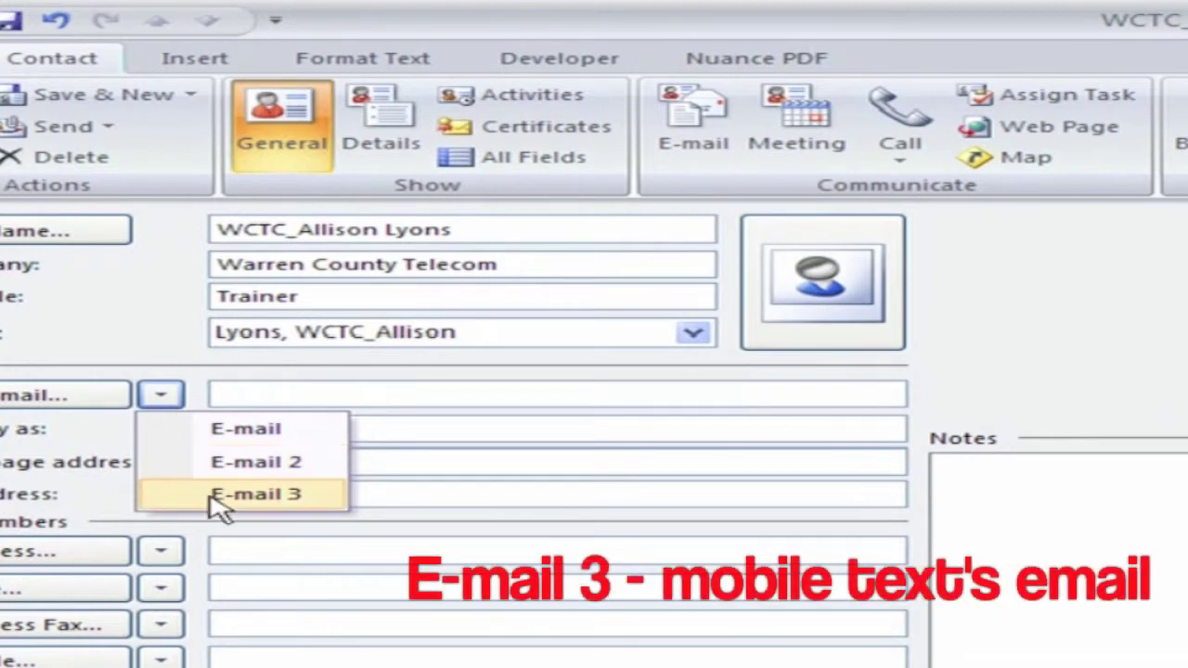
pyautogui.click(222, 494)
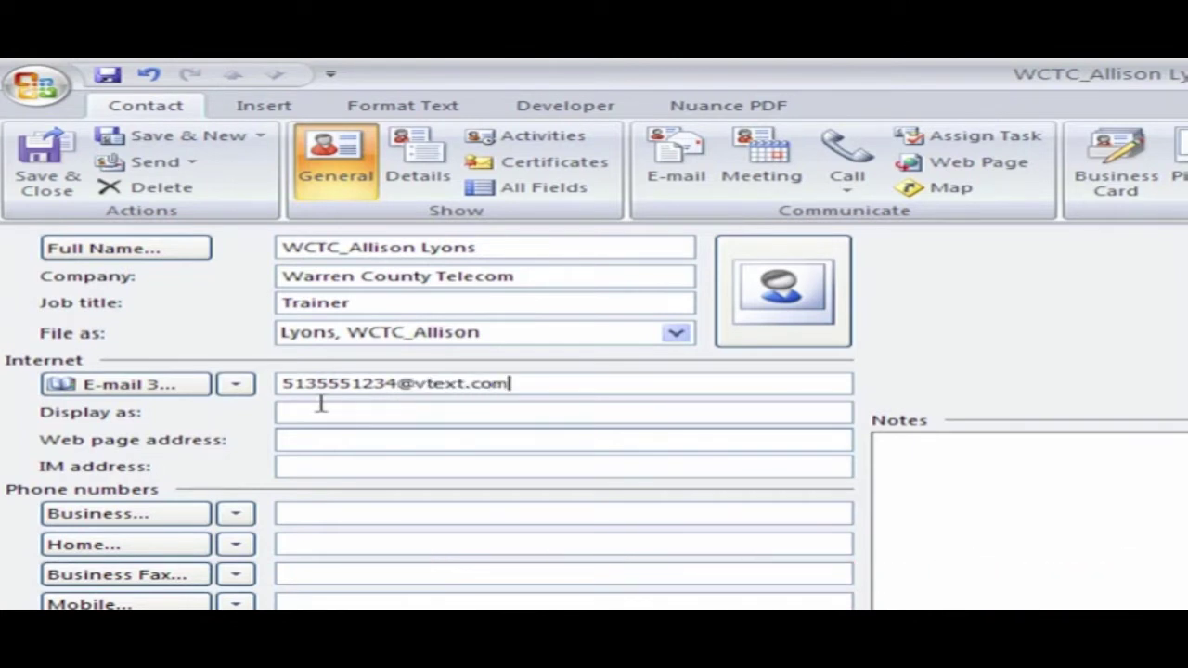
pyautogui.click(321, 405)
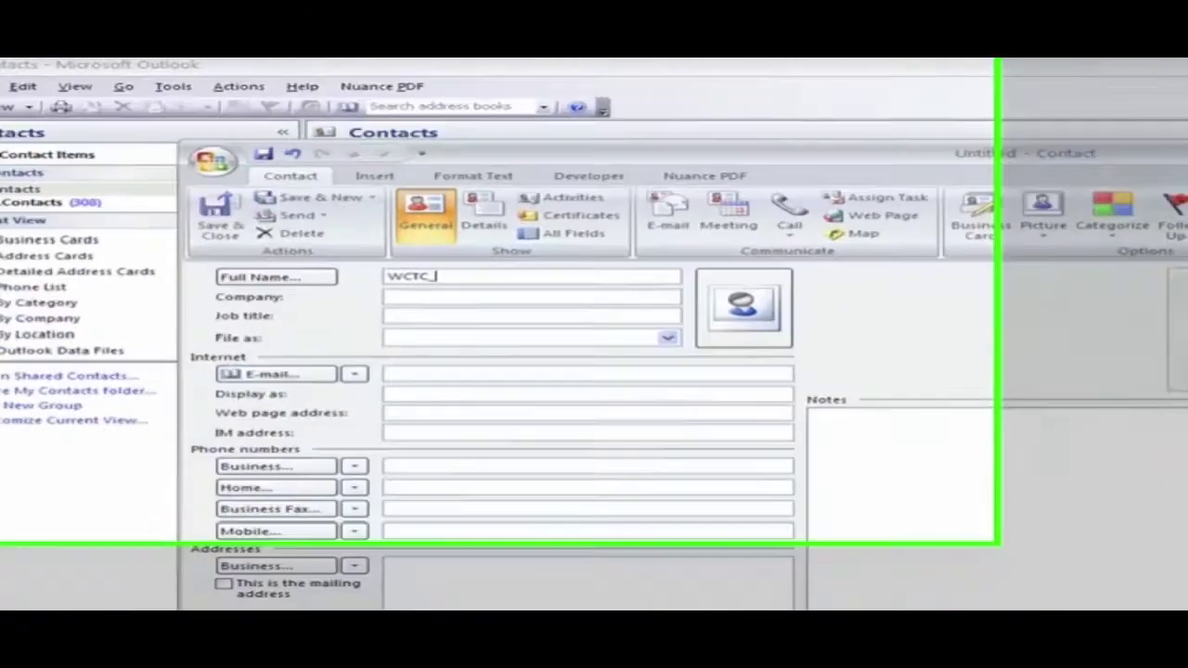
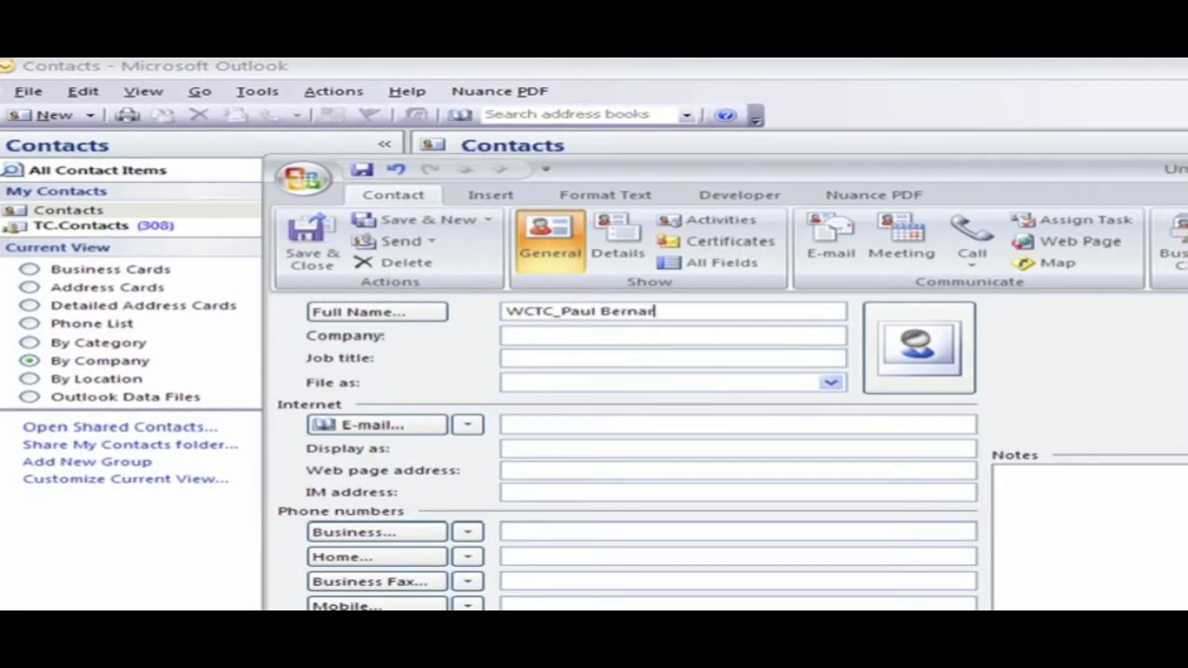
# - Fill in the contact's name, company Warren County Telecom, and job title CAD/RMS Manager
pyautogui.press('Tab')
pyautogui.write('Warren County Telecom')
pyautogui.press('Tab')
pyautogui.write('CAD/RMS Manager')
# - Move the contact's sms.mycricket.com text address into E-mail 3 and save the contact
pyautogui.press('Tab')
pyautogui.press('Tab')
pyautogui.press('Tab')
pyautogui.press('Tab')
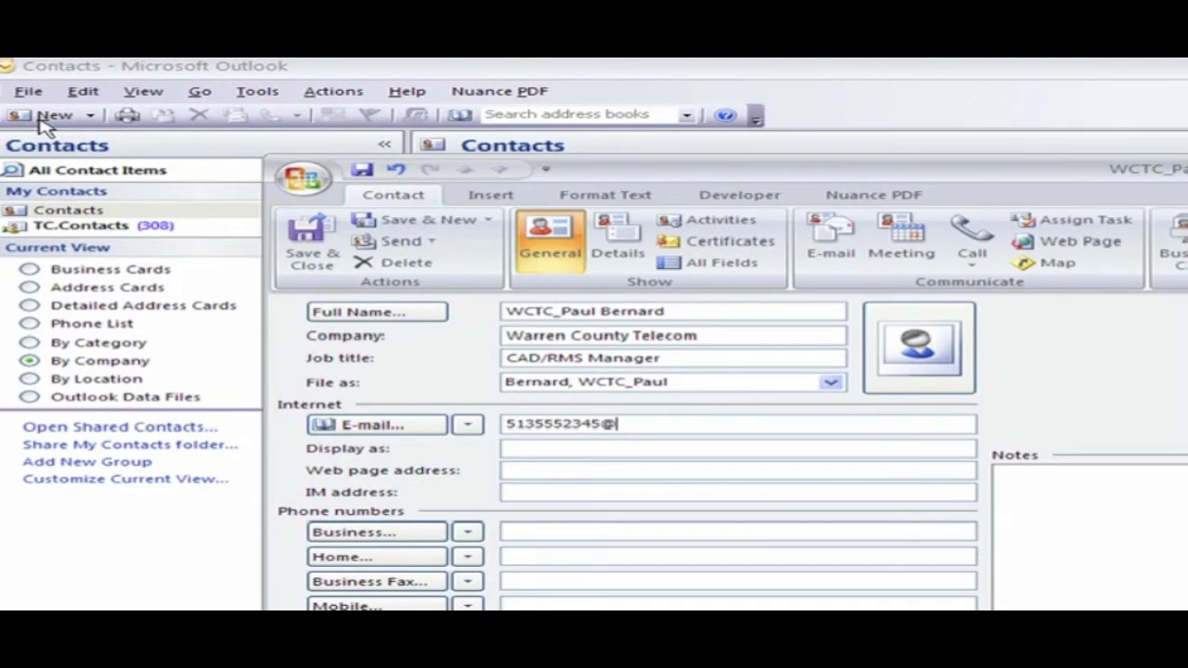
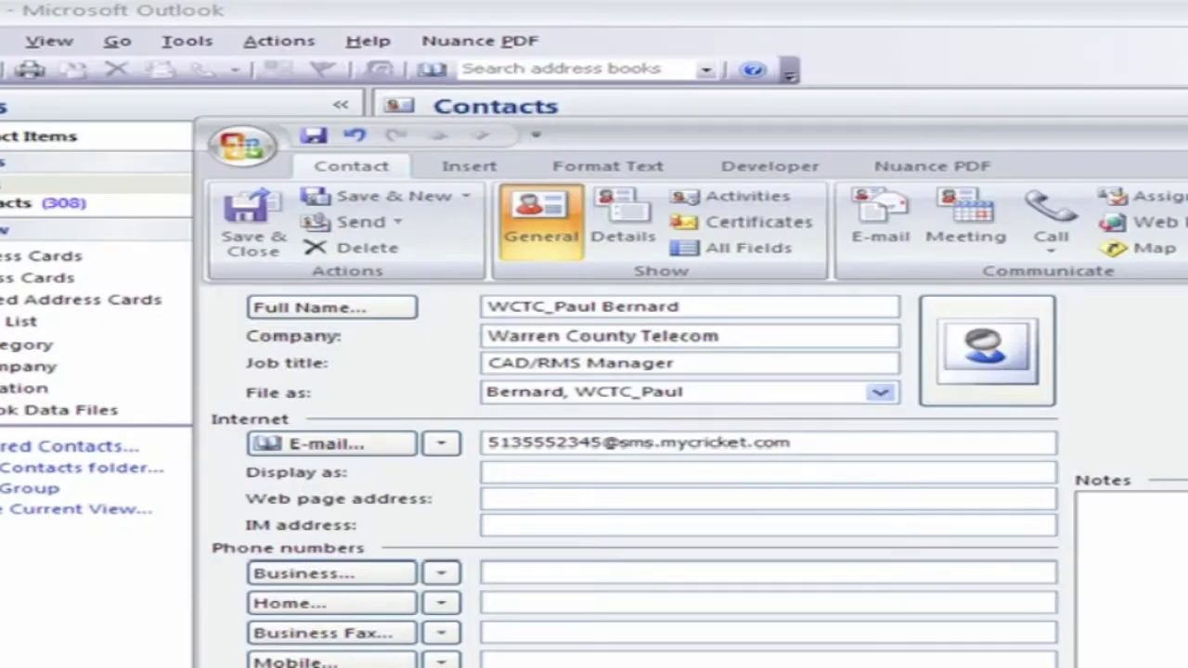
pyautogui.doubleClick(556, 444)
pyautogui.press('BackSpace')
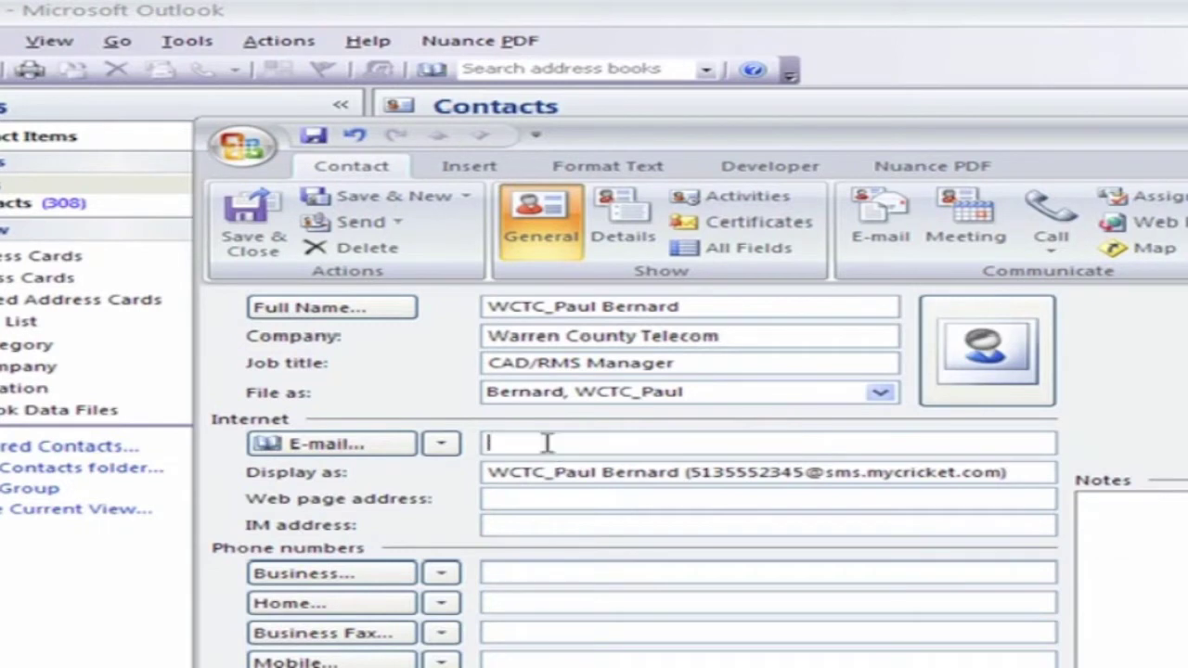
pyautogui.click(441, 444)
pyautogui.click(477, 525)
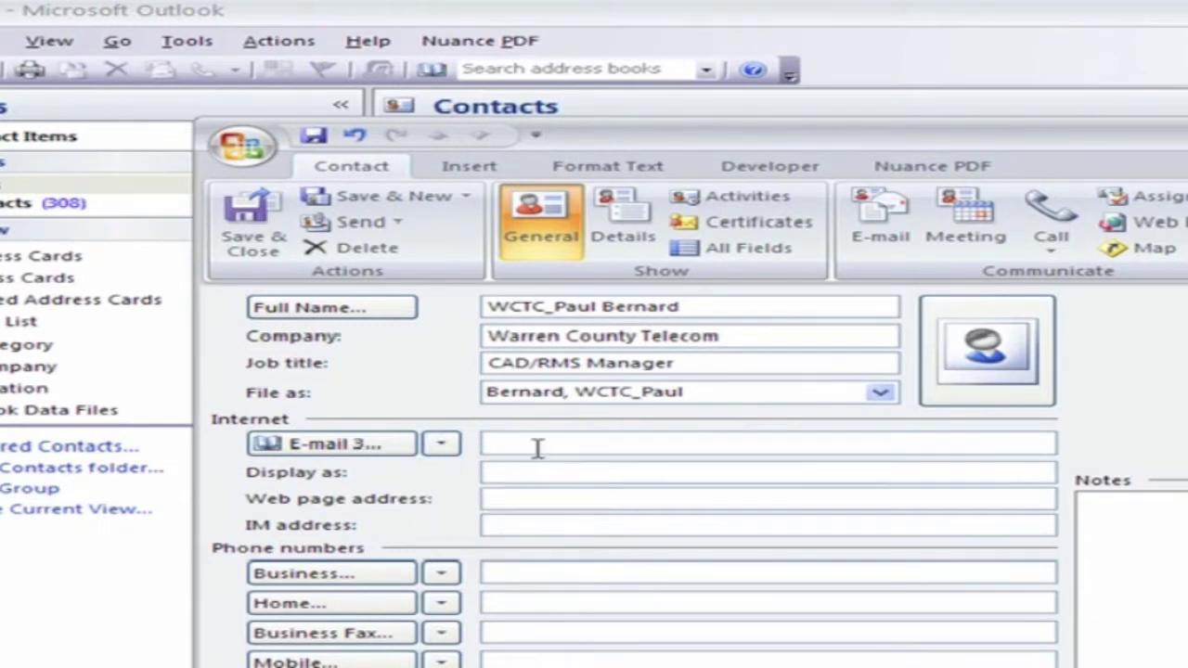
pyautogui.click(537, 447)
pyautogui.hotkey('ctrl', 'v')
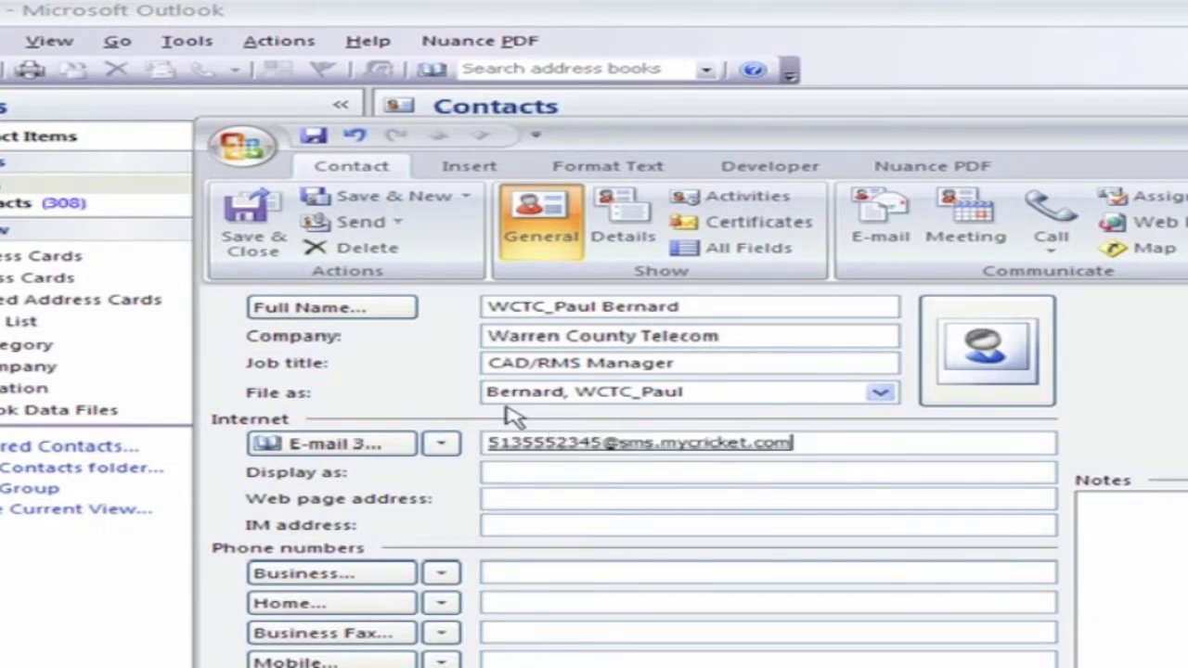
pyautogui.press('Tab')
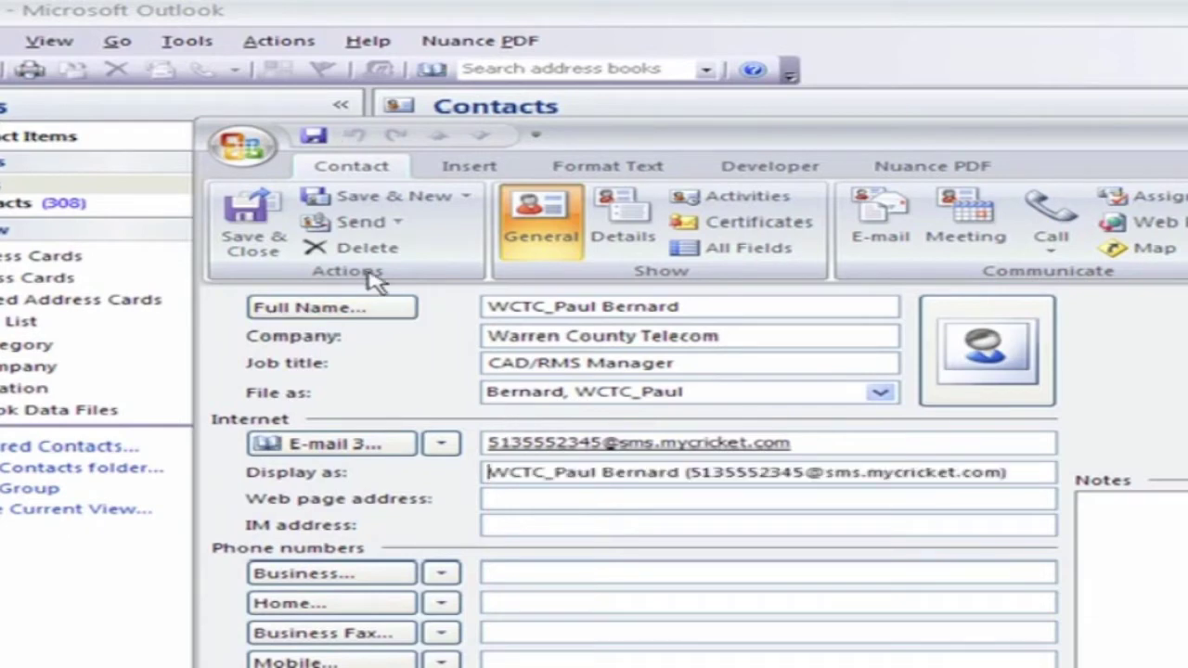
pyautogui.click(249, 218)
# - Start a new WCTC_ contact at Warren County Telecom with job title Director
pyautogui.hotkey('ctrl', 'n')
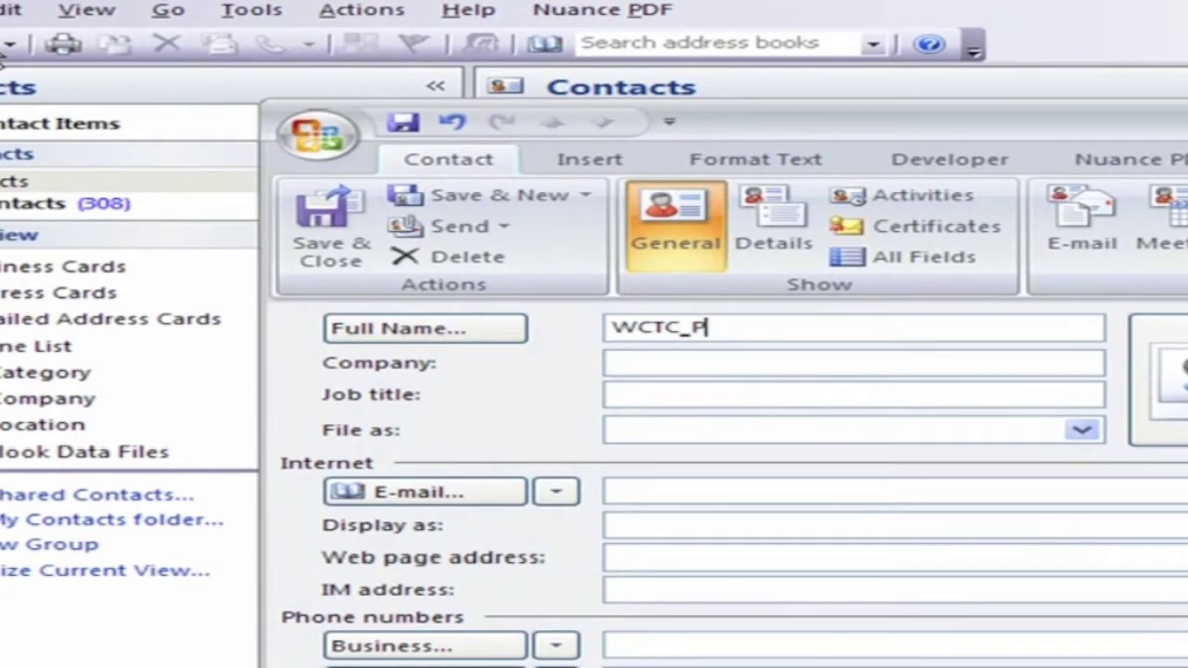
pyautogui.press('Tab')
pyautogui.write('Warren County Telecom')
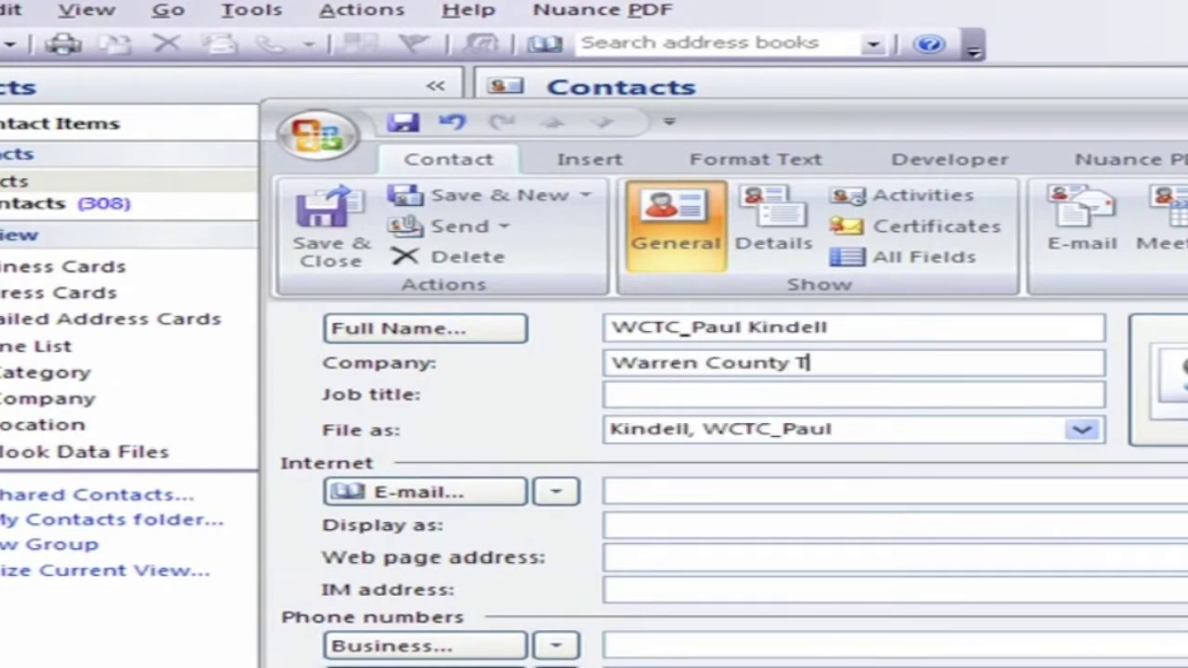
pyautogui.press('Tab')
pyautogui.write('Director')
# - Add the director's txt.att.net text address as E-mail 3 and save the contact
pyautogui.click(555, 493)
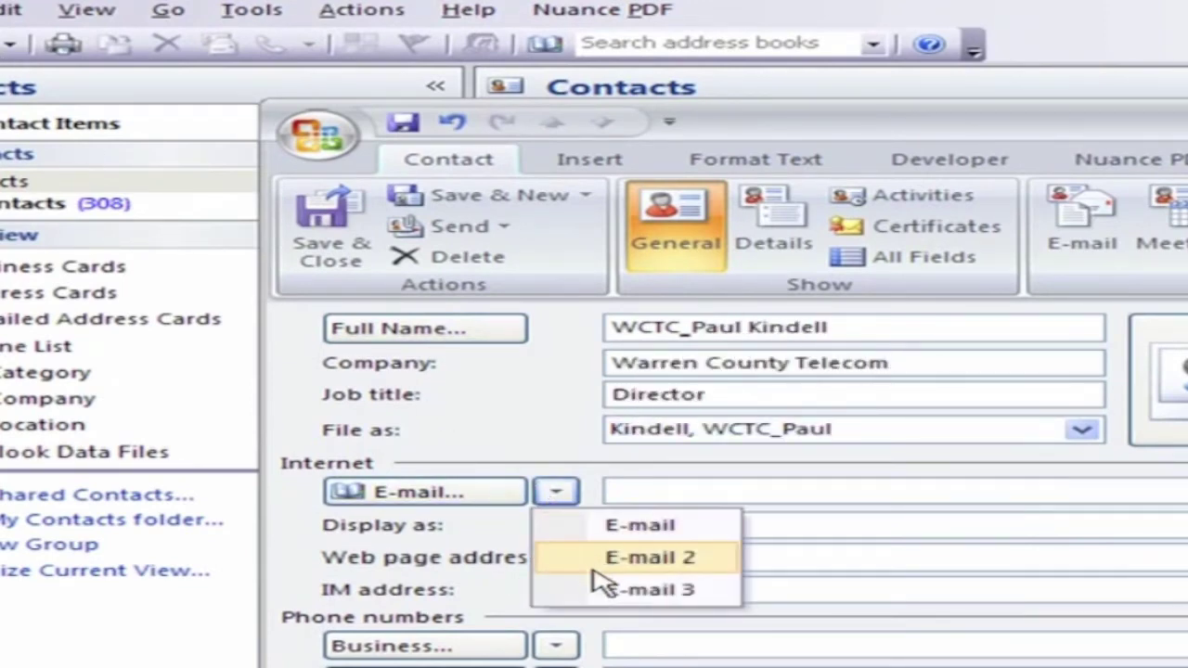
pyautogui.click(601, 587)
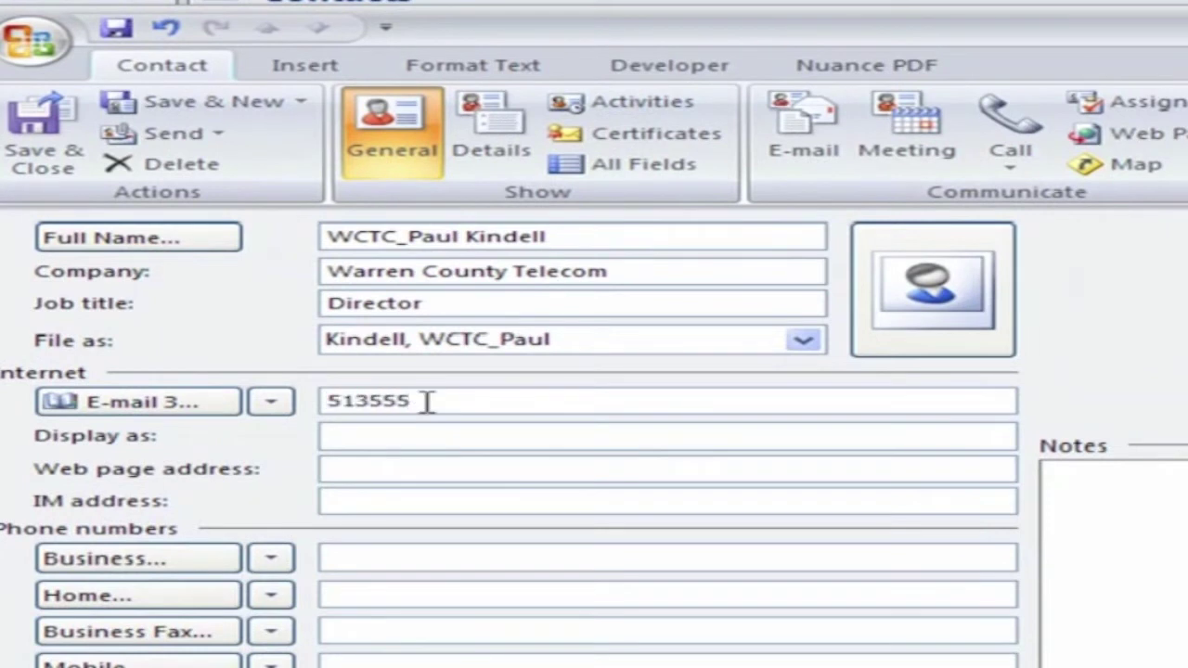
pyautogui.press('Tab')
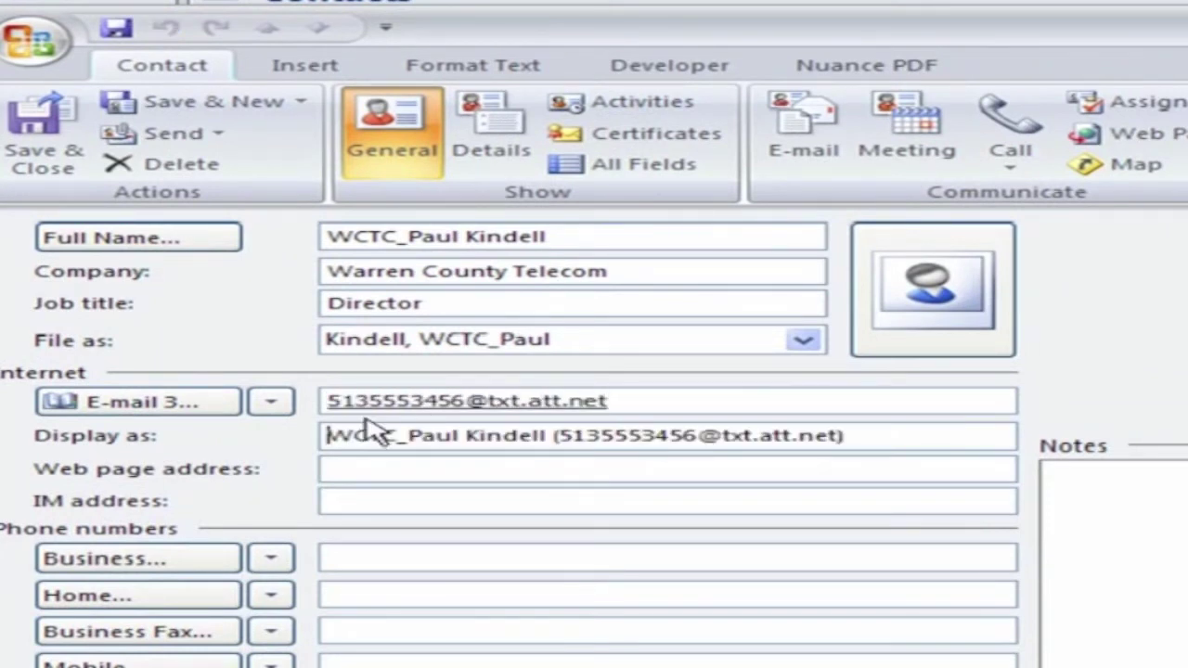
pyautogui.click(42, 125)
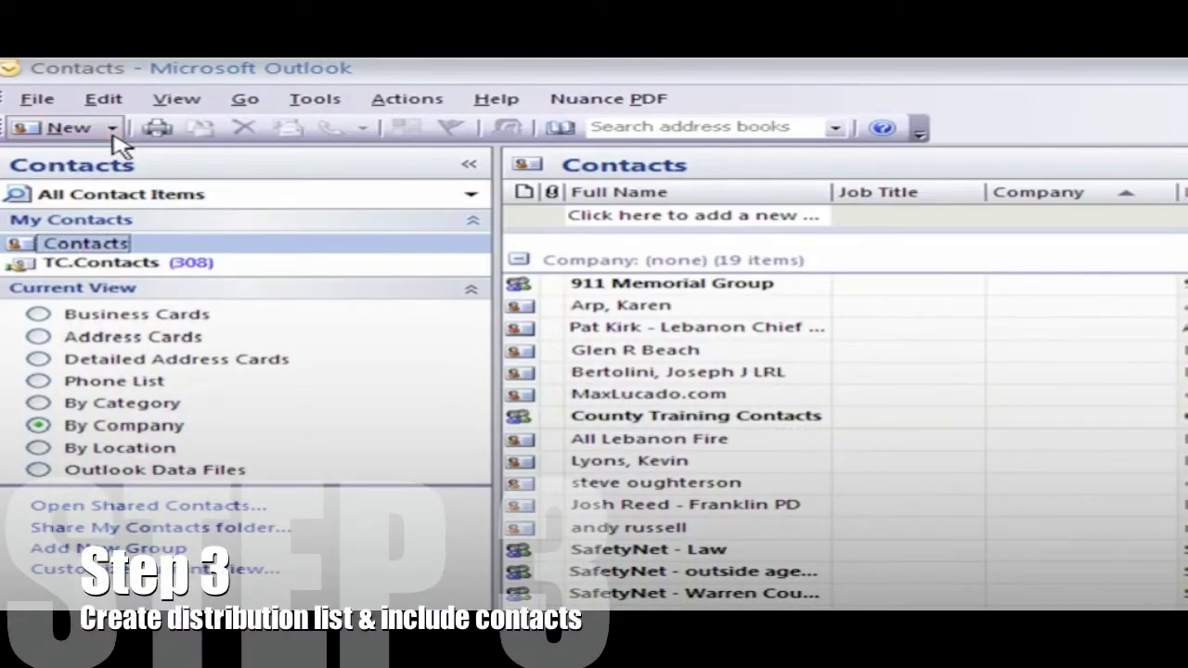
# - Create a distribution list named WCTC_AllText and bring up its member-selection window
pyautogui.click(113, 134)
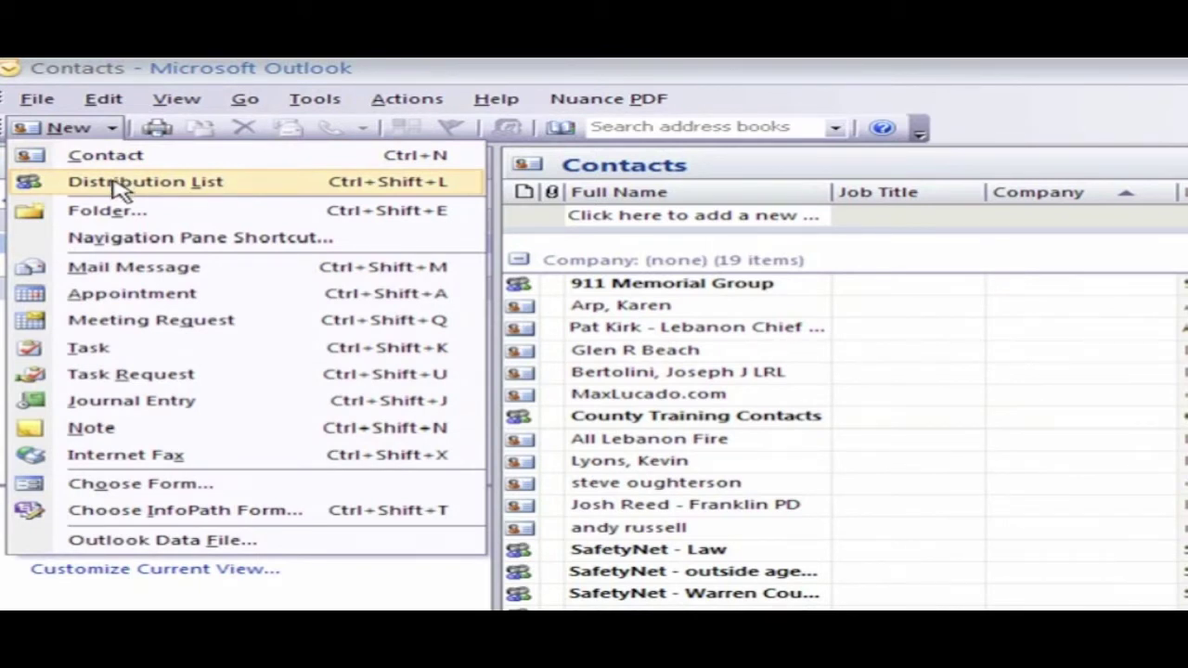
pyautogui.click(121, 185)
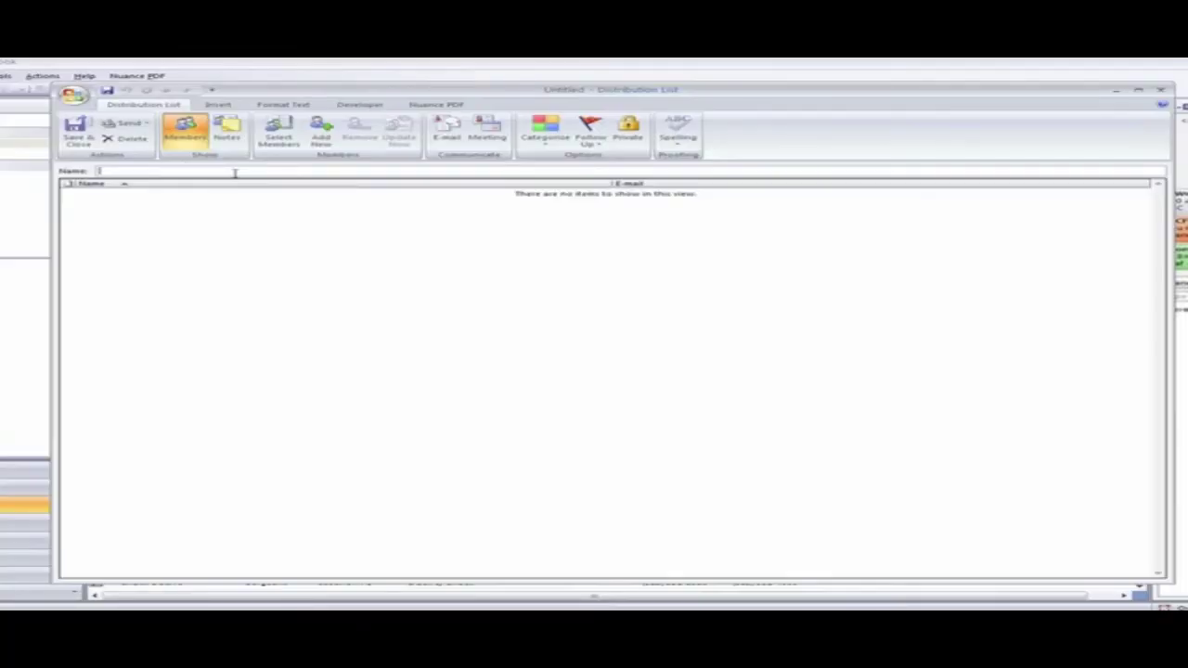
pyautogui.write('WCTC')
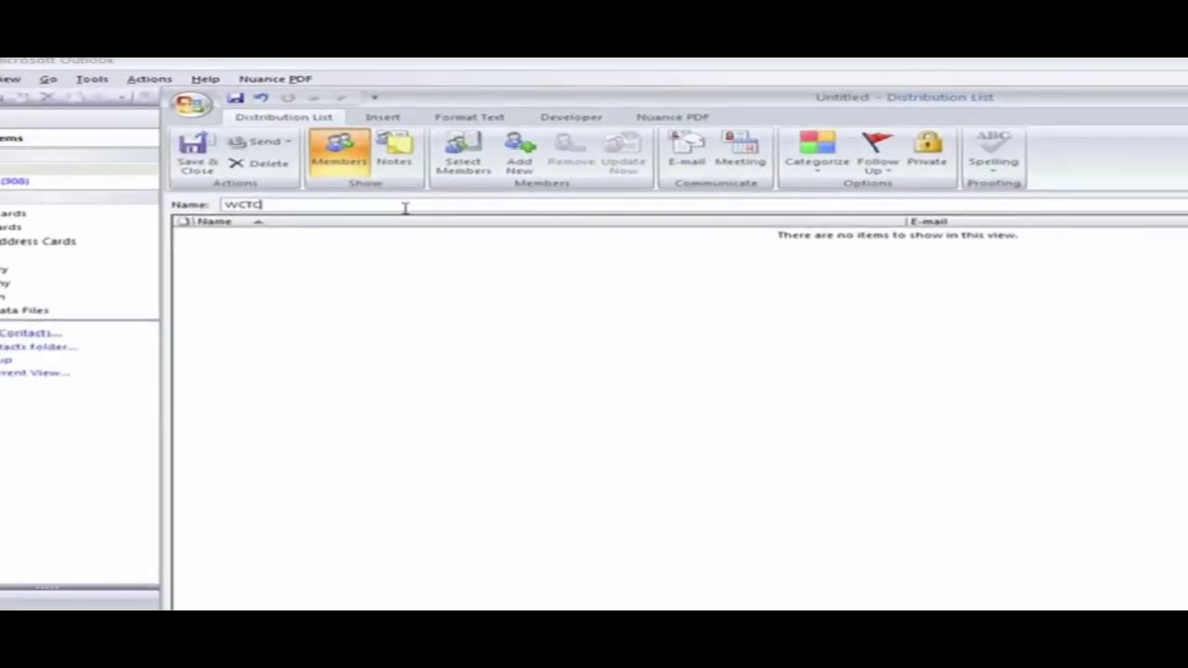
pyautogui.write('_AllText')
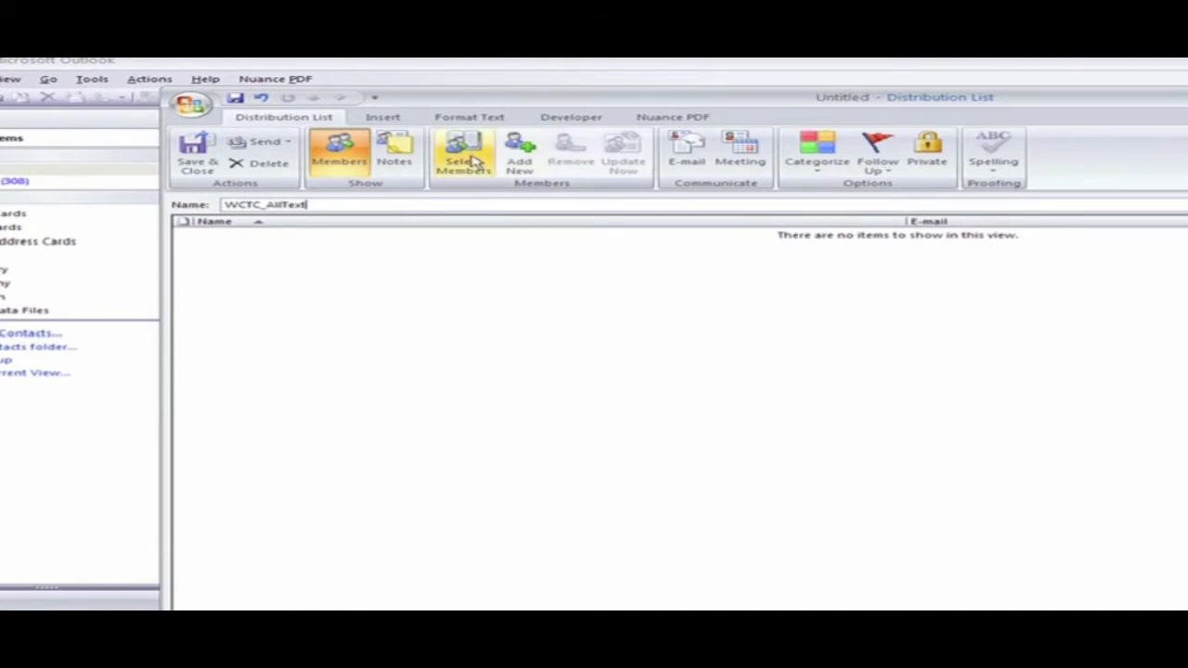
pyautogui.click(469, 162)
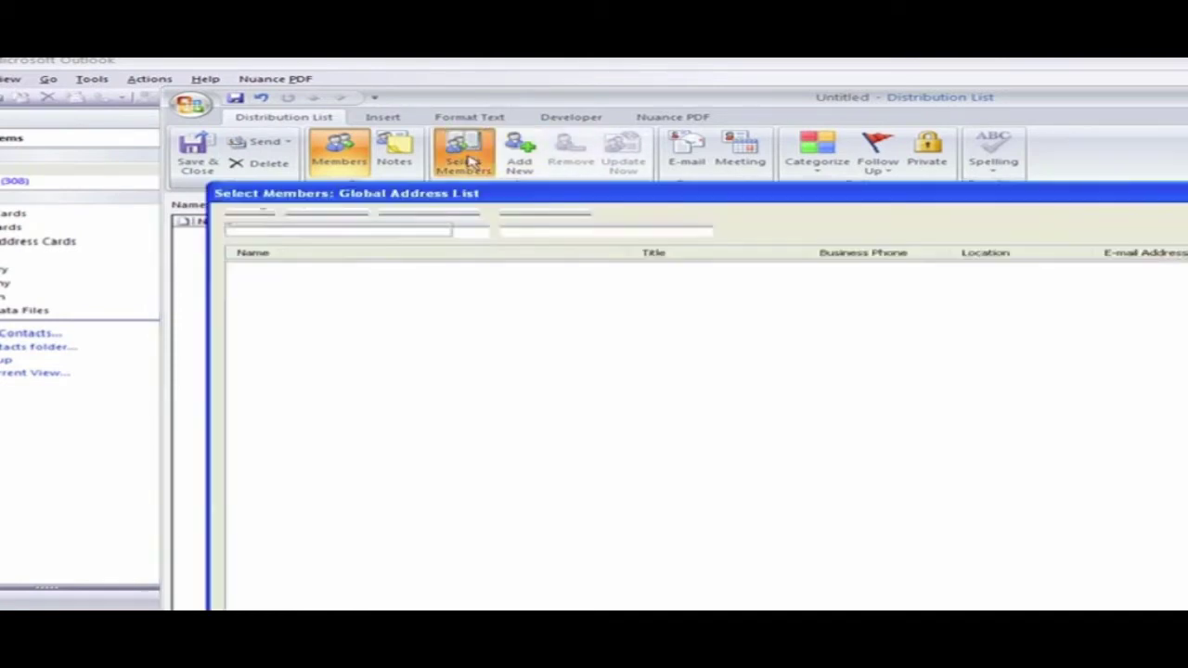
# - Add the three WCTC_ contacts from the Contacts address book as members and save the list
pyautogui.click(700, 229)
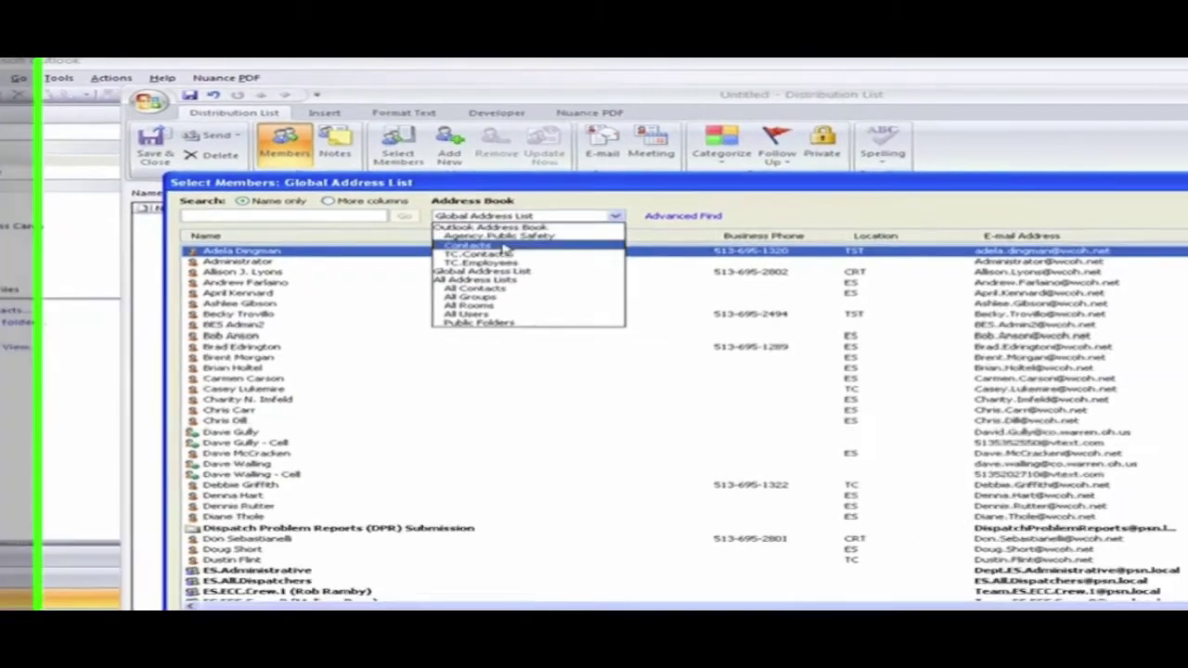
pyautogui.click(576, 266)
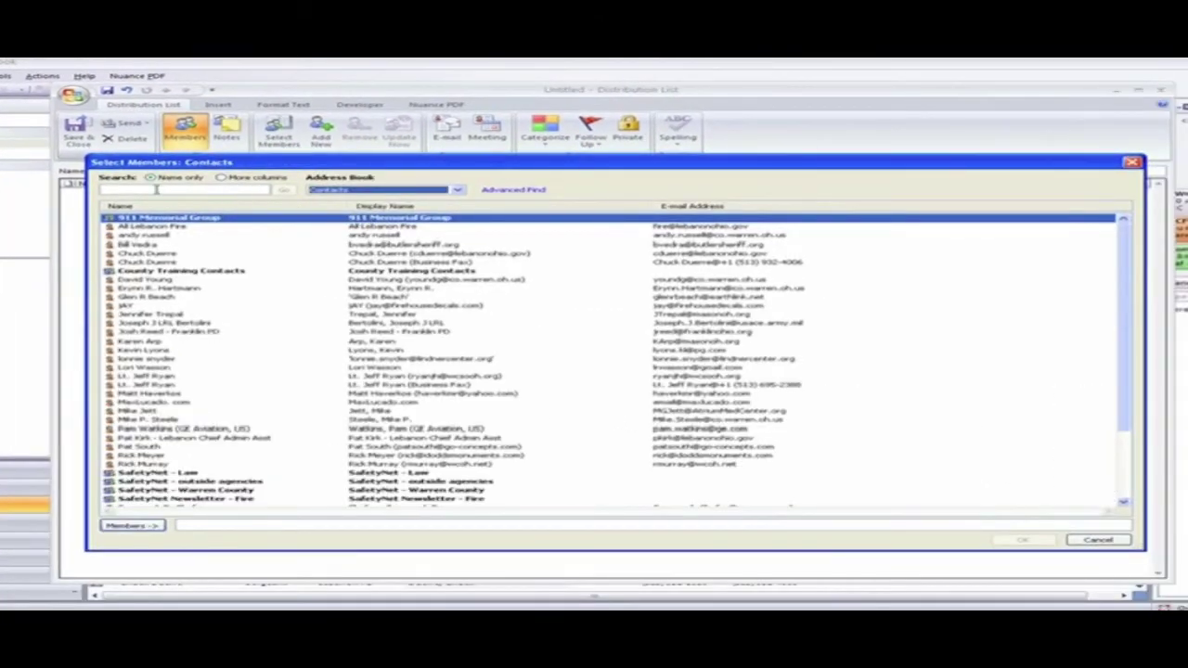
pyautogui.click(131, 186)
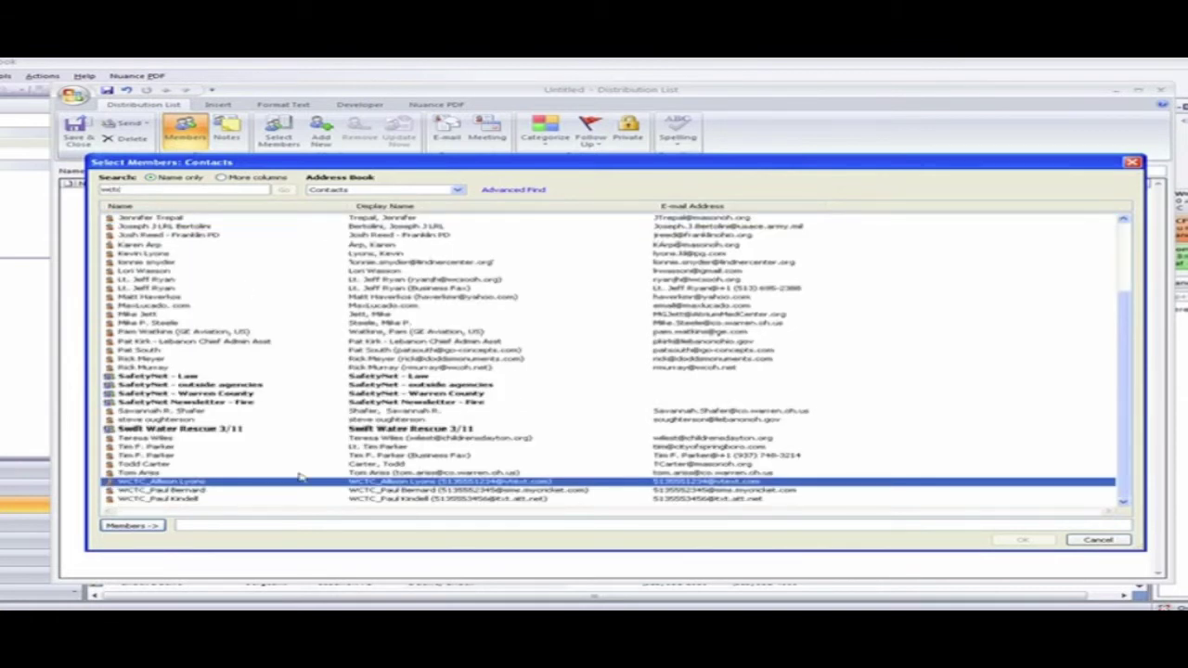
pyautogui.keyDown('shift'); pyautogui.click(156, 499); pyautogui.keyUp('shift')
pyautogui.click(133, 525)
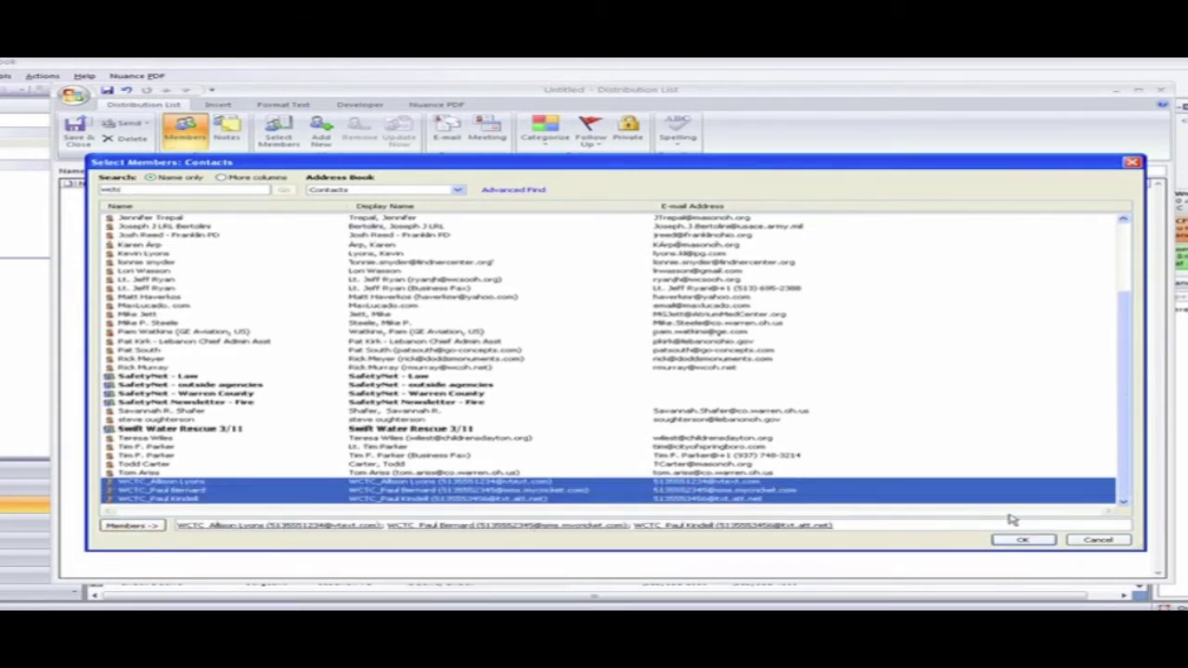
pyautogui.click(1020, 541)
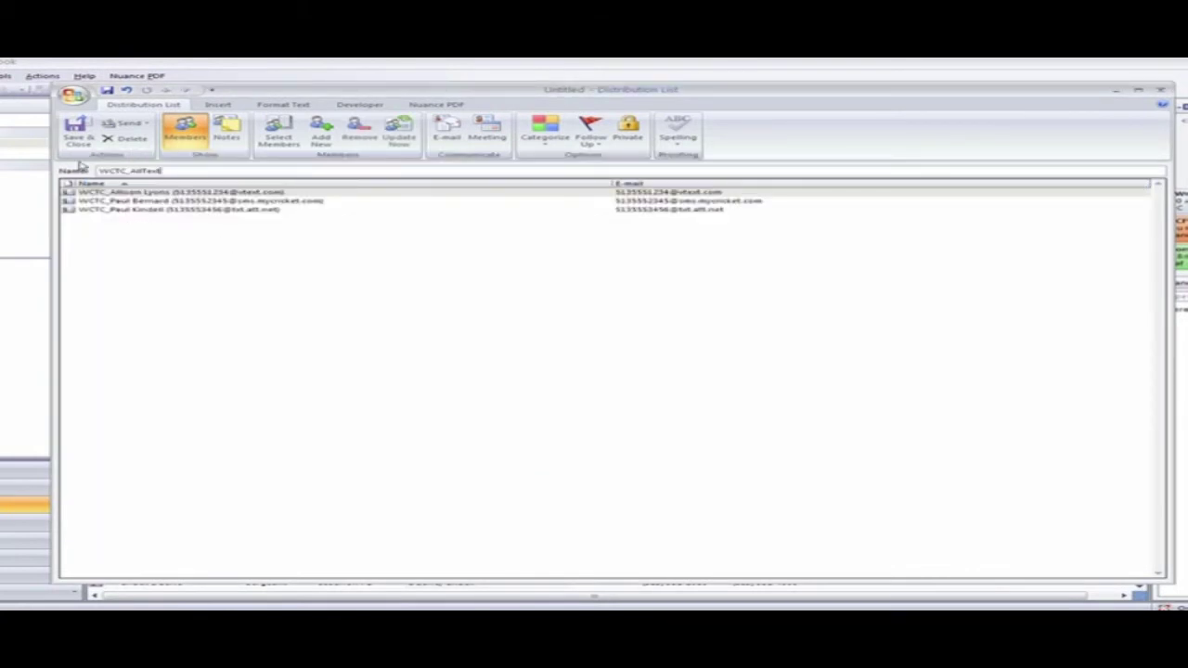
pyautogui.click(78, 131)
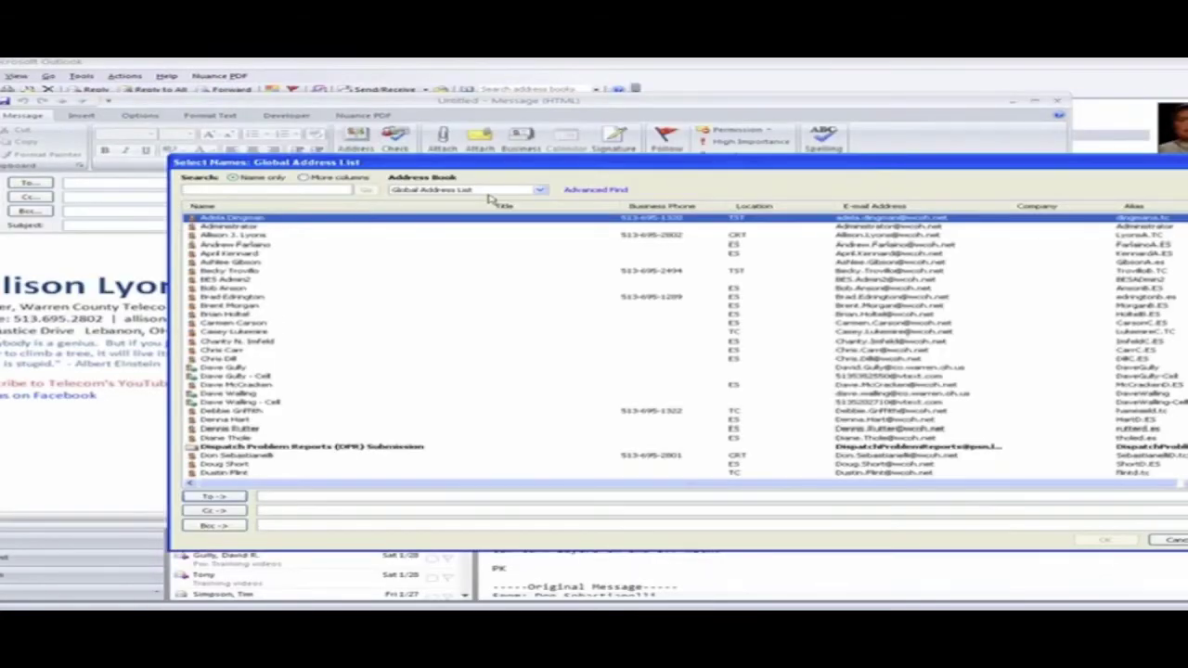
# - Address the new message to the WCTC_AllText distribution list from Contacts
pyautogui.click(489, 191)
pyautogui.click(436, 237)
pyautogui.click(271, 459)
pyautogui.click(239, 501)
pyautogui.click(1101, 542)
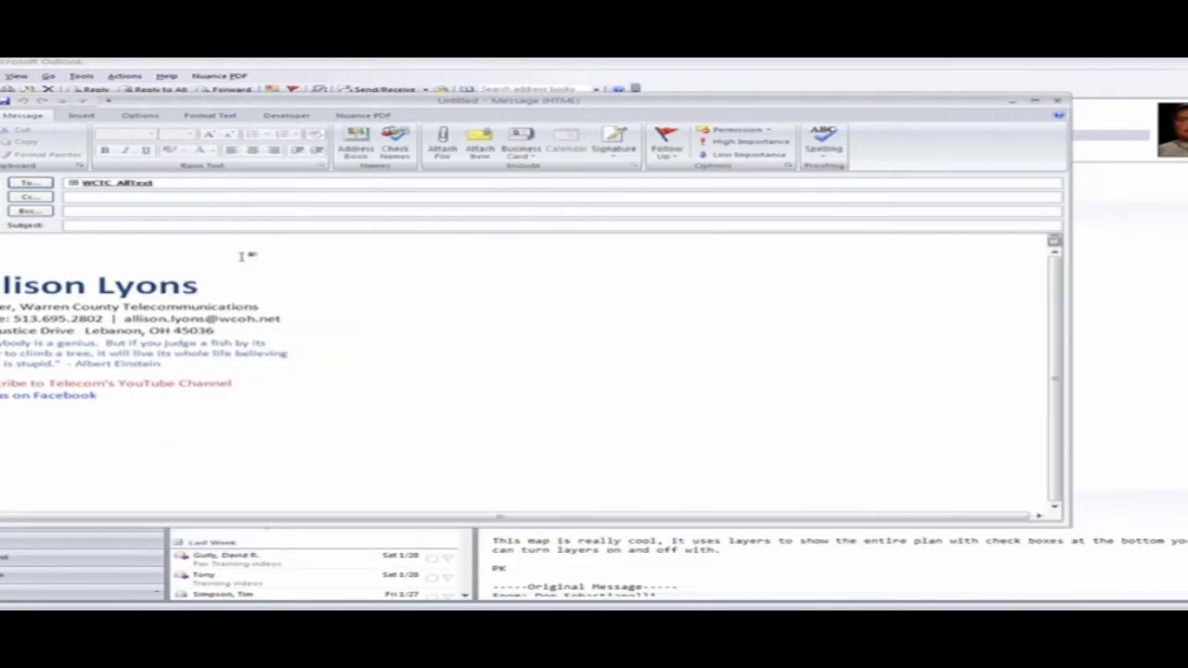
# - Enter subject 'email to text TEST' and a body asking if it arrived as a text
pyautogui.write('email to text TEST')
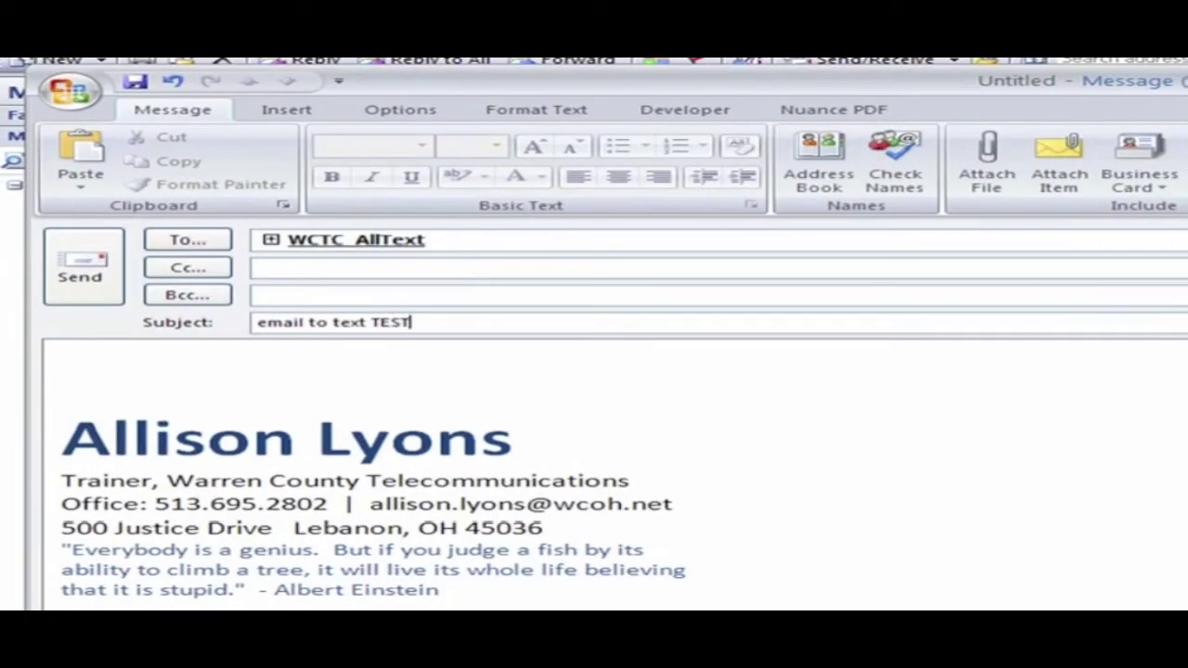
pyautogui.press('Tab')
pyautogui.write('*TEST* to see if')
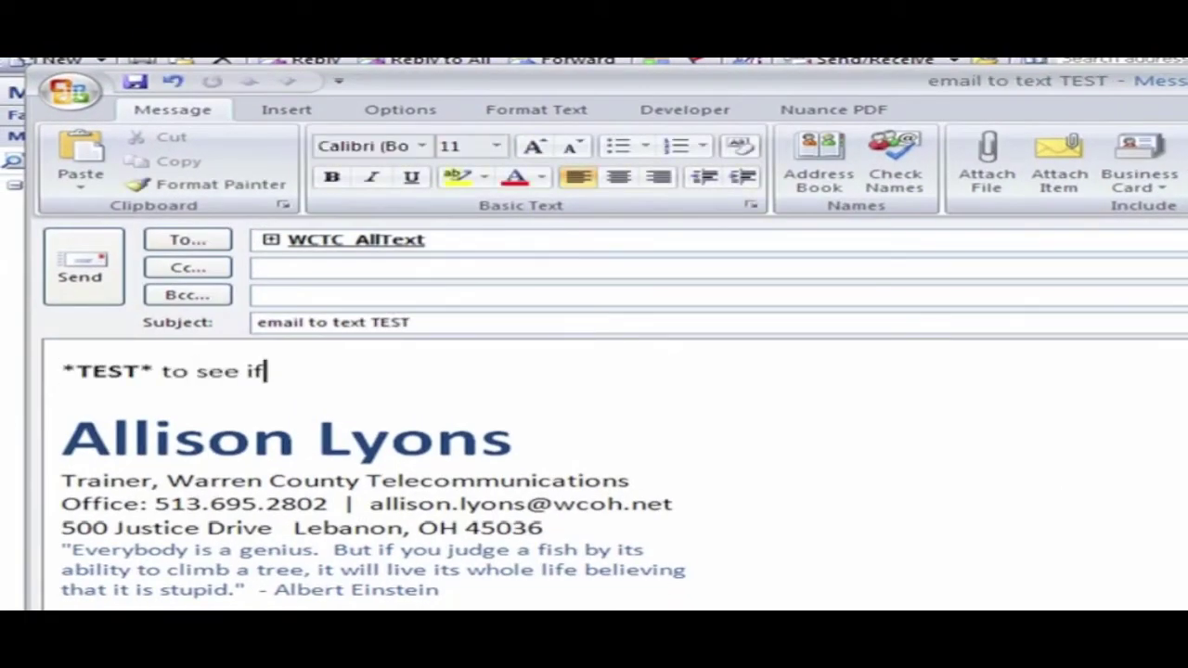
pyautogui.write(' you are receiving this email ')
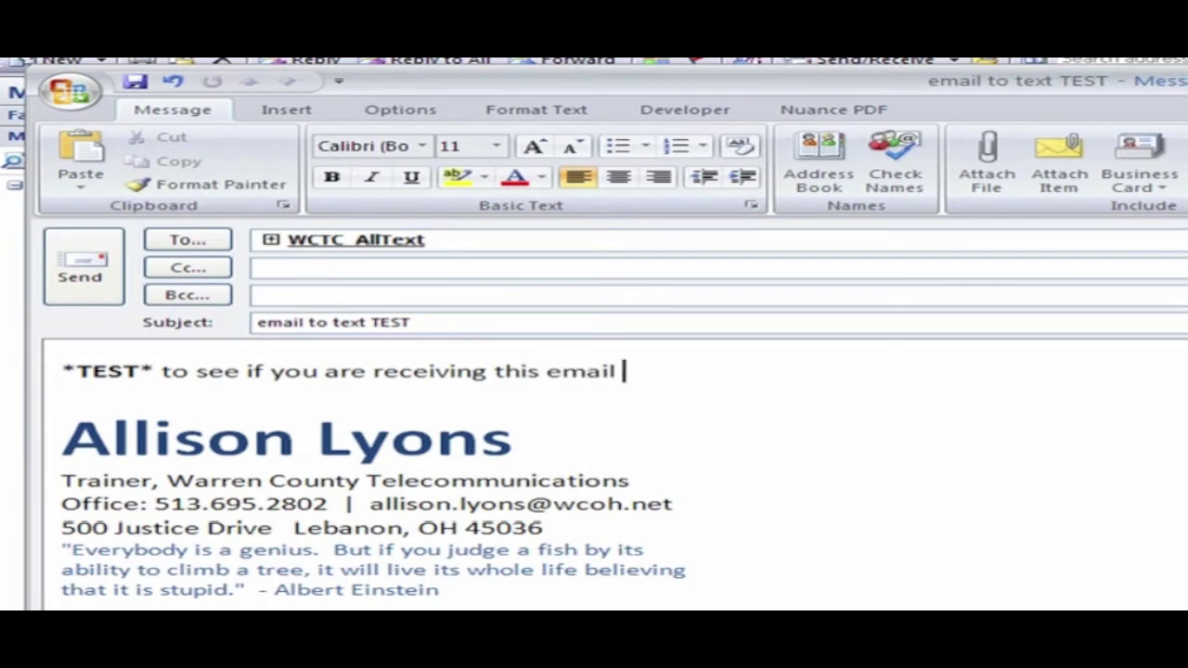
pyautogui.write('to your phone as a text message.')
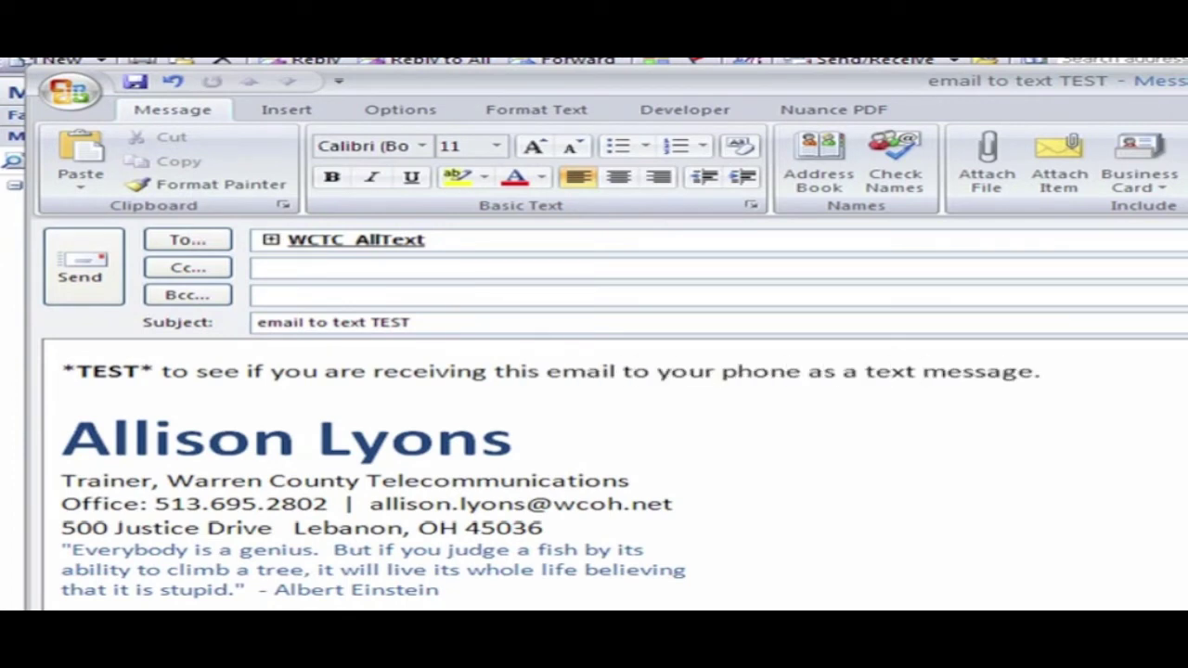